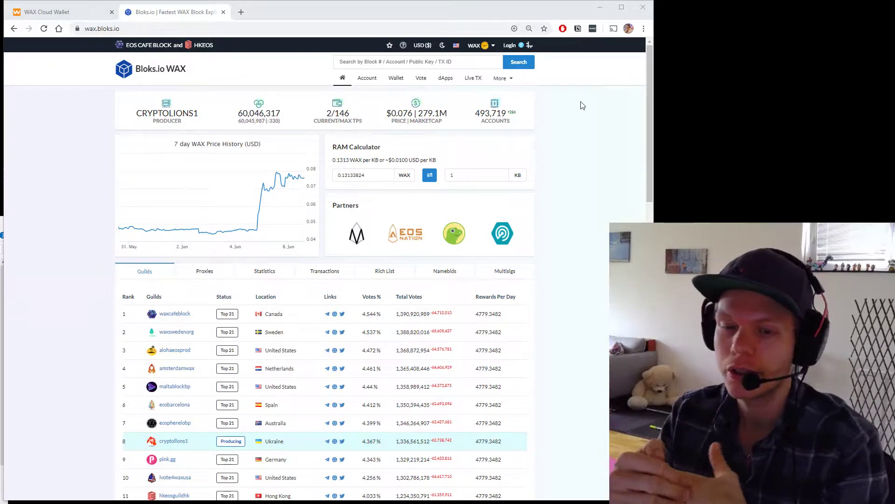
Step: Connect a Ledger Nano through Add Account and look up its key at search index 9
click(510, 46)
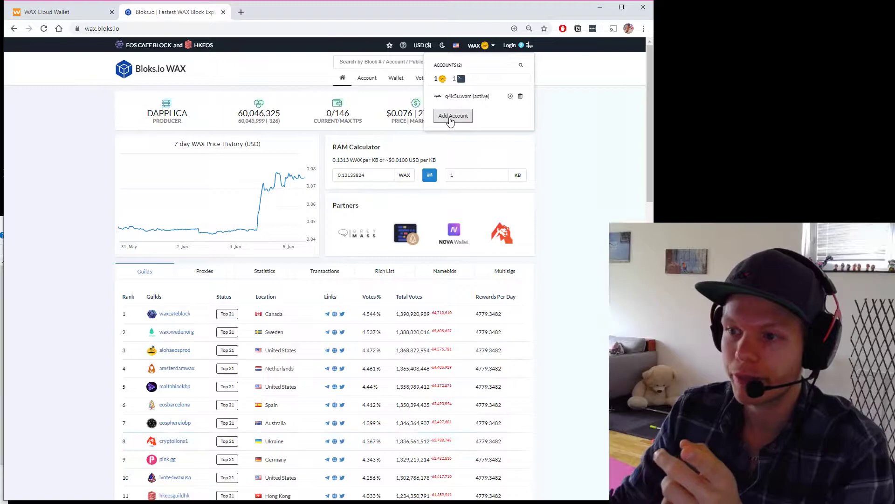
click(452, 116)
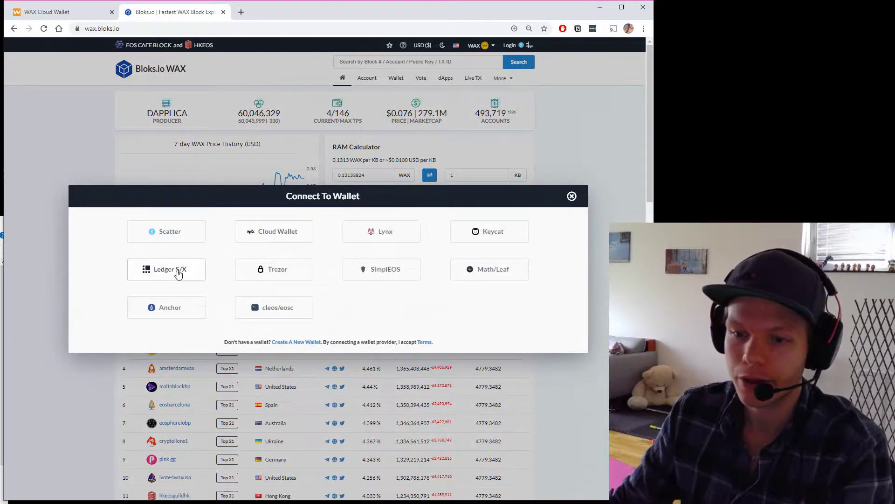
click(178, 274)
double_click(298, 265)
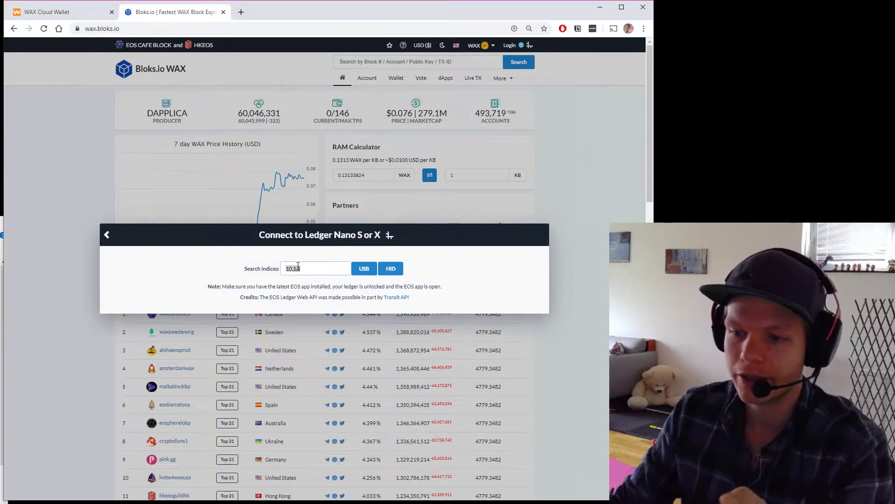
text(9)
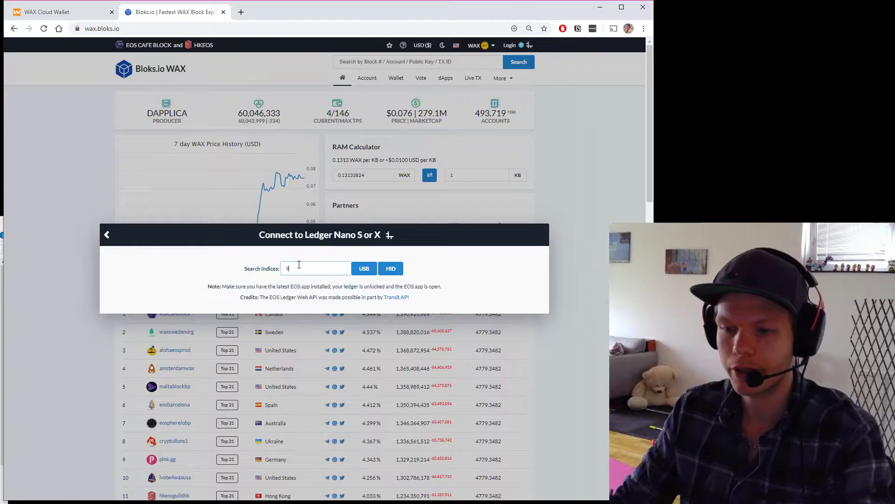
click(391, 268)
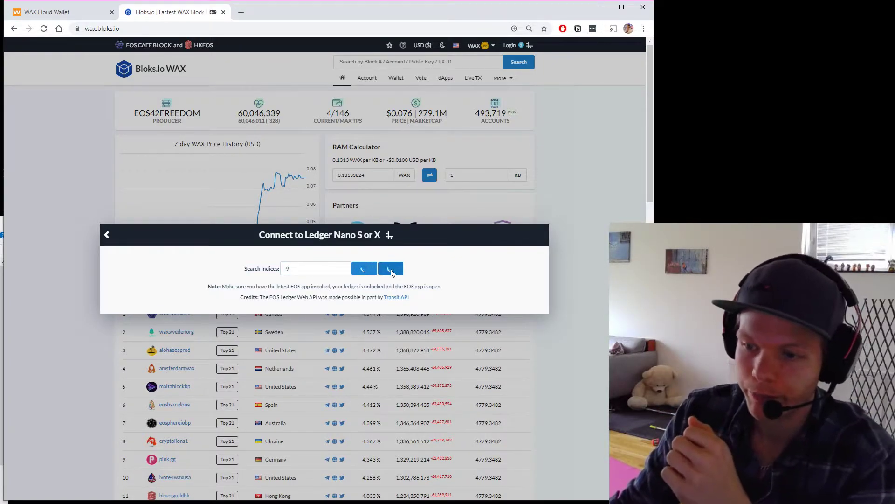
Step: Copy the Ledger's Index 9 public key to the clipboard
double_click(306, 276)
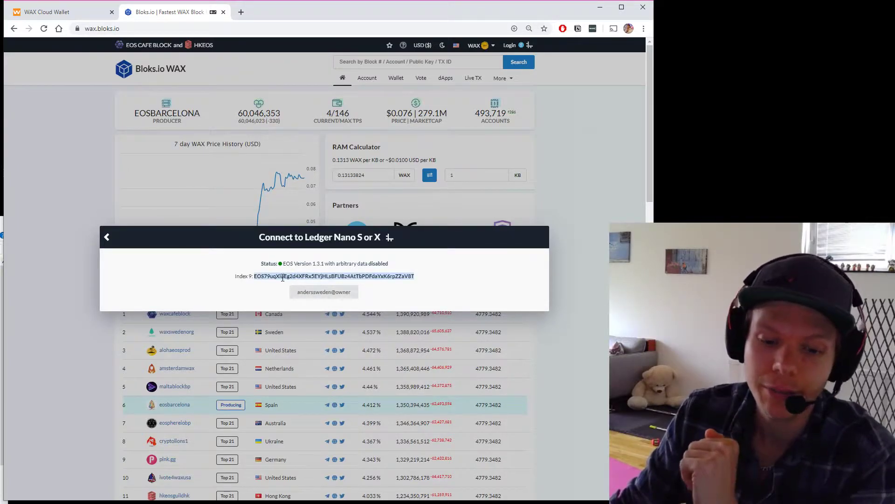
right_click(283, 278)
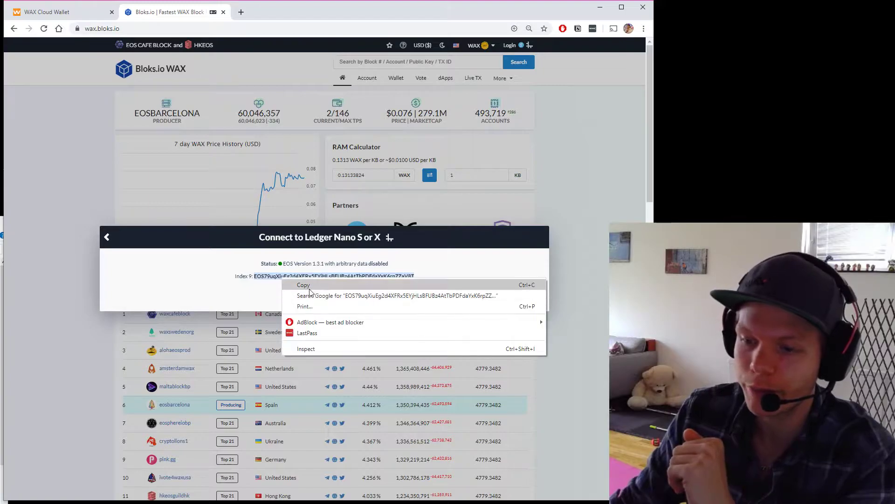
click(311, 288)
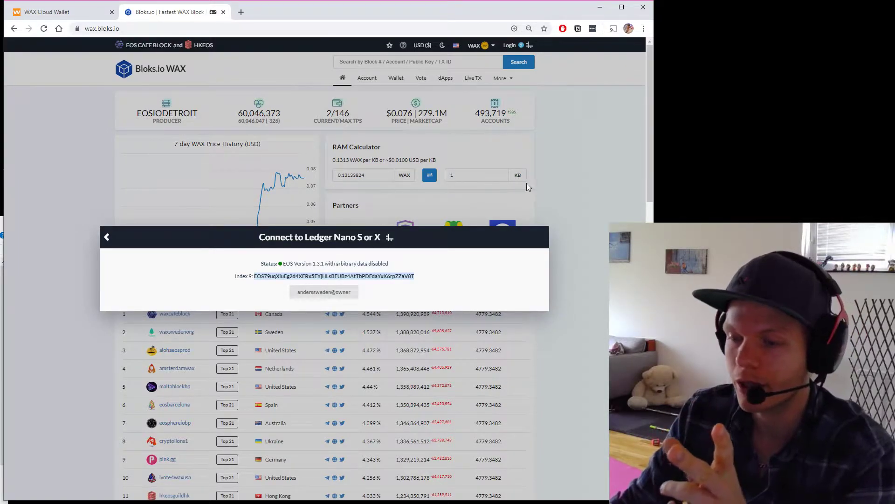
right_click(400, 279)
click(431, 291)
Step: Close the Ledger dialog, then log in the second WAX account via Scatter with active permission
click(553, 185)
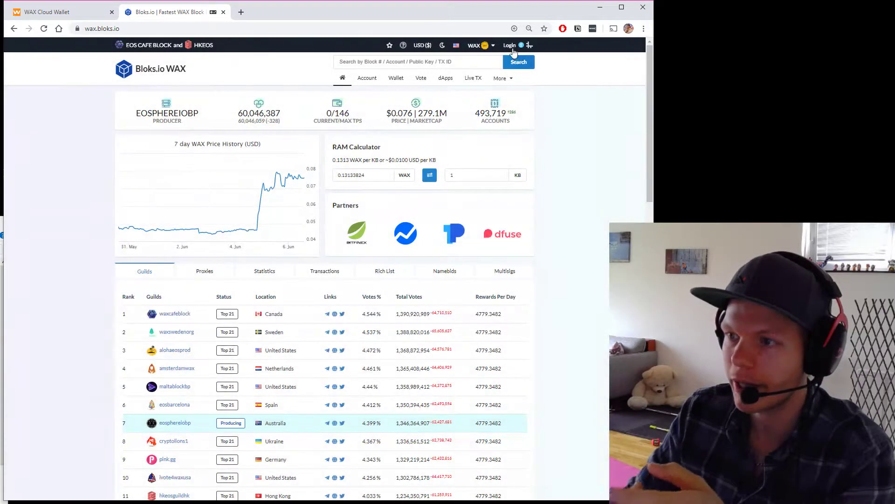
click(510, 45)
click(445, 116)
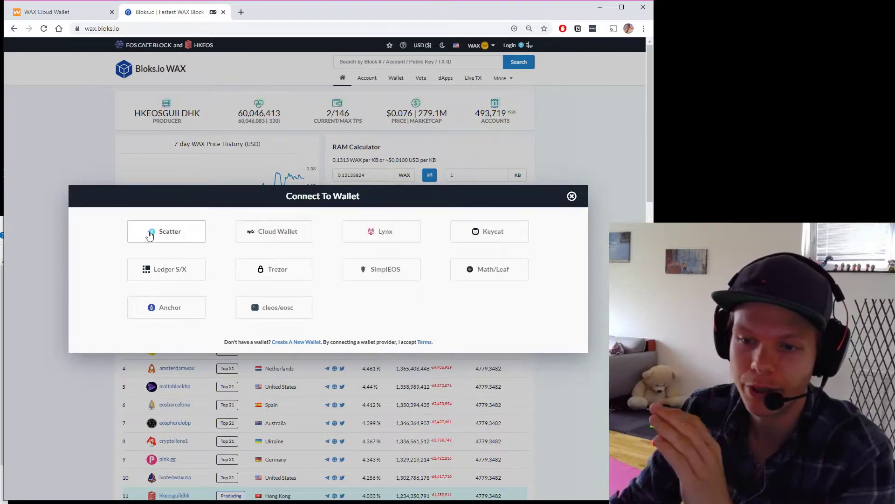
click(175, 233)
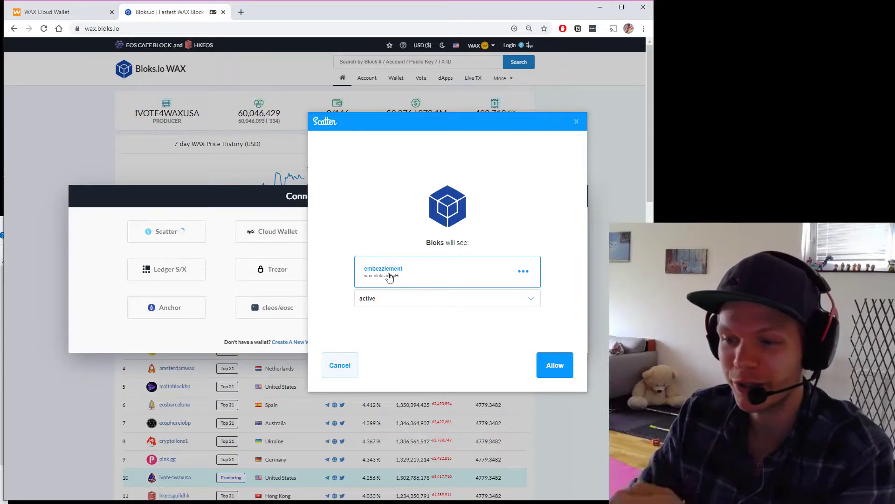
click(405, 273)
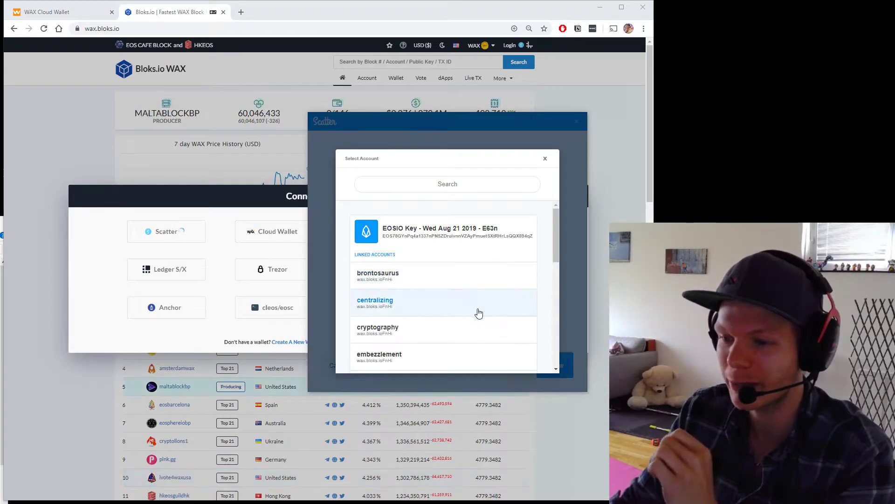
click(545, 158)
click(550, 368)
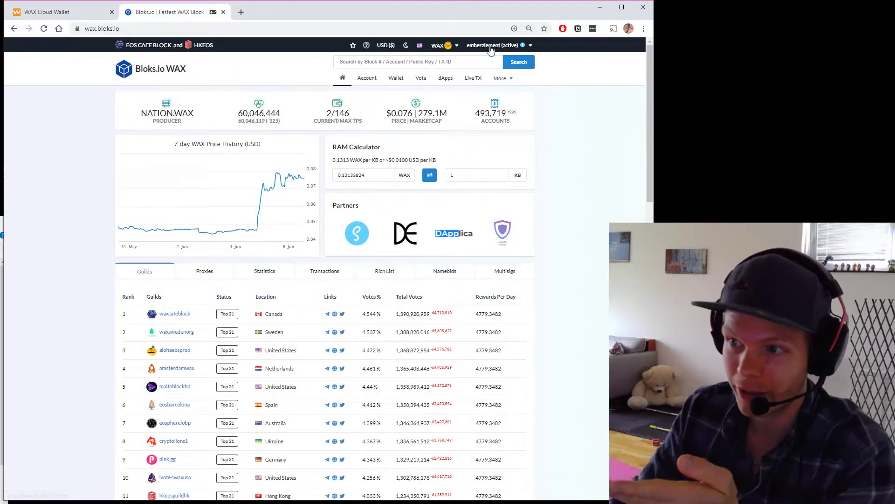
Step: View the Wallet's Keys and Permissions page, where owner and active share one key, then open the account menu
click(396, 78)
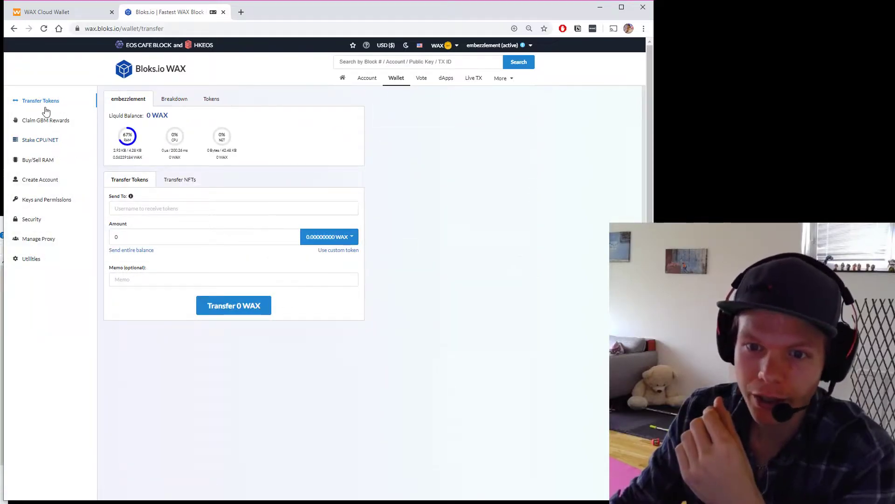
click(45, 201)
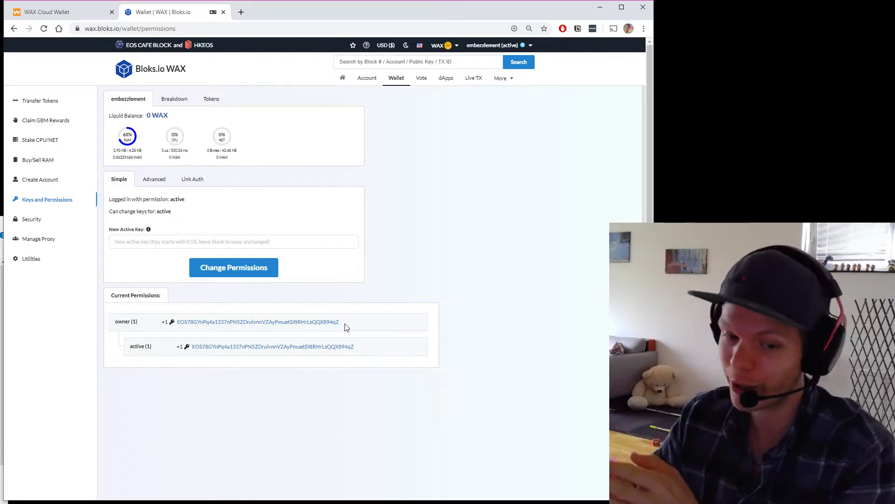
triple_click(167, 116)
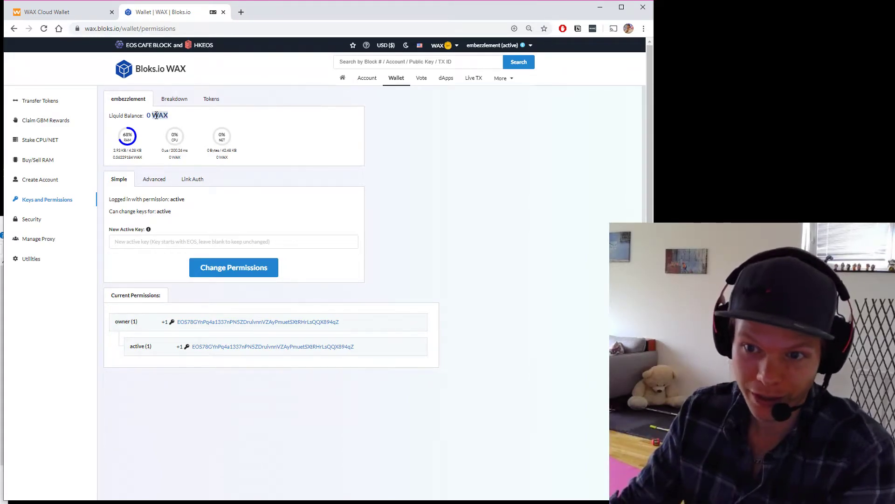
click(188, 121)
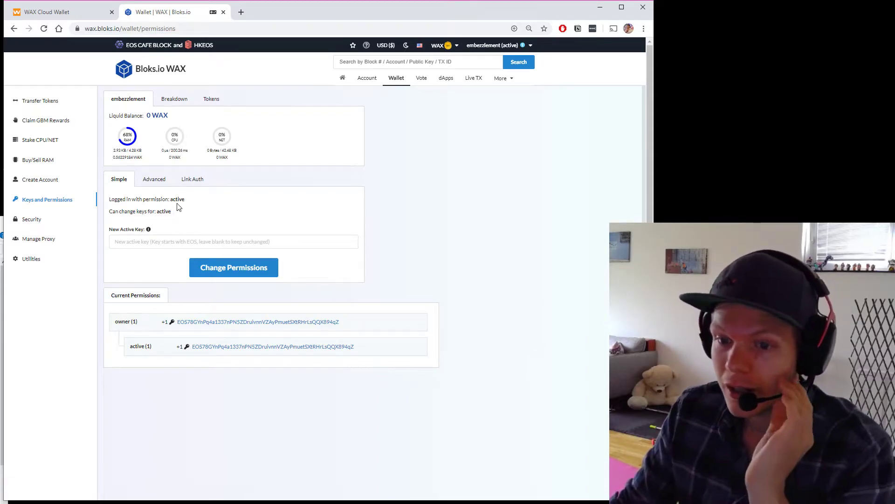
click(506, 49)
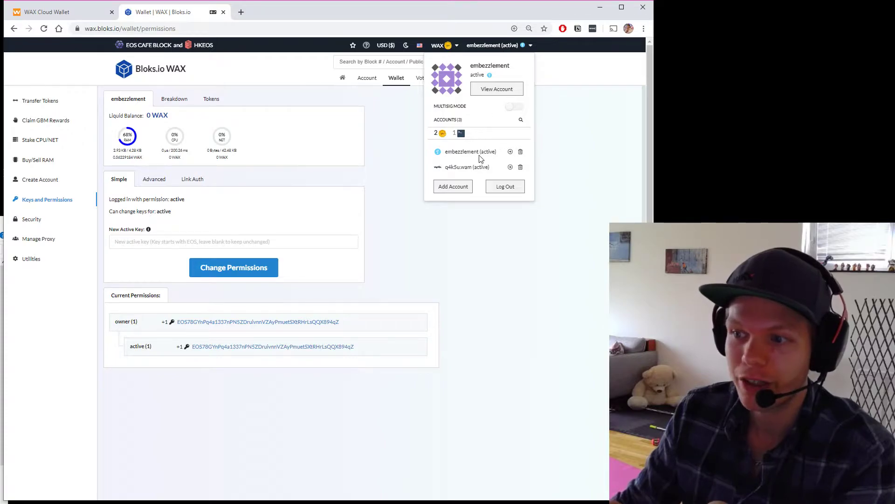
Step: Re-add the account through Scatter using the owner permission instead of active
click(509, 155)
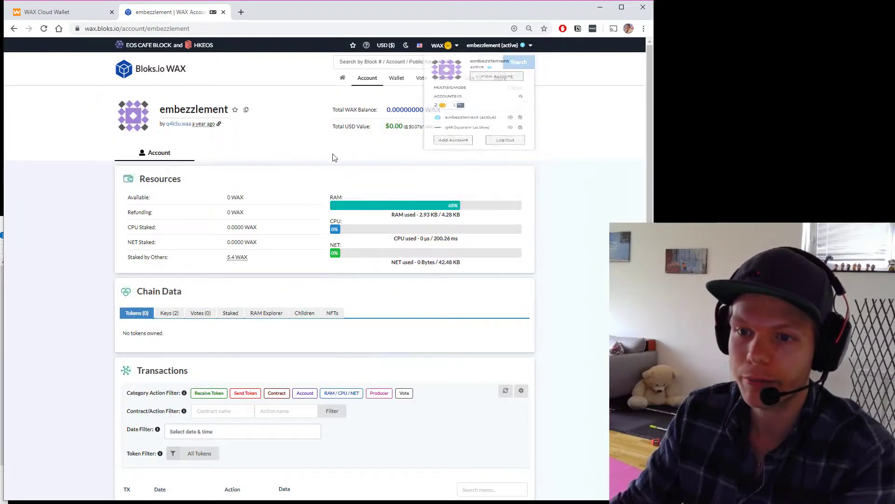
click(506, 45)
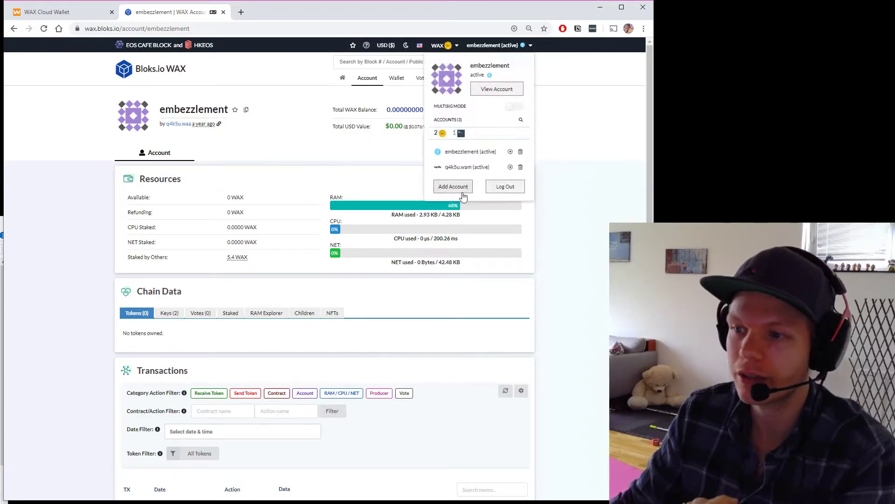
click(462, 193)
click(169, 232)
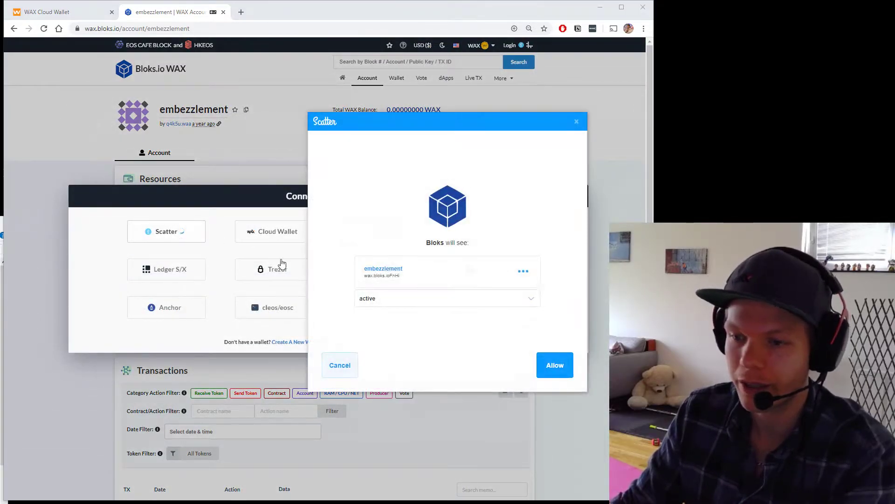
click(422, 297)
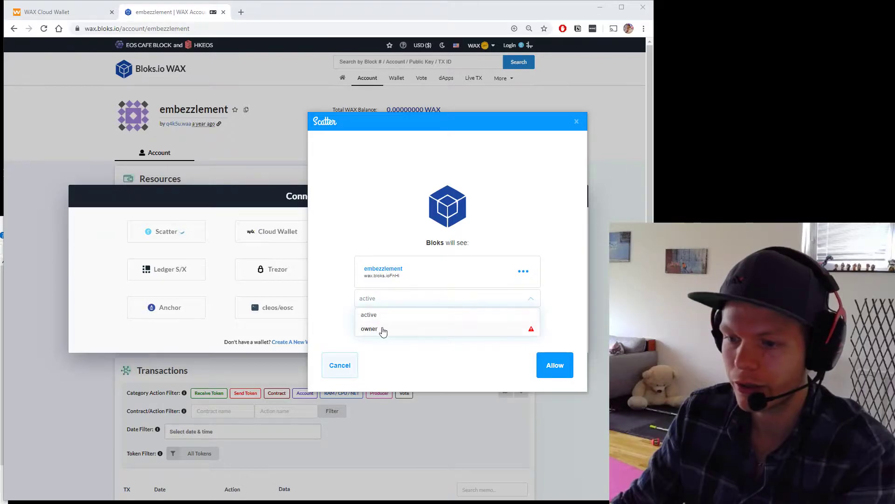
click(382, 329)
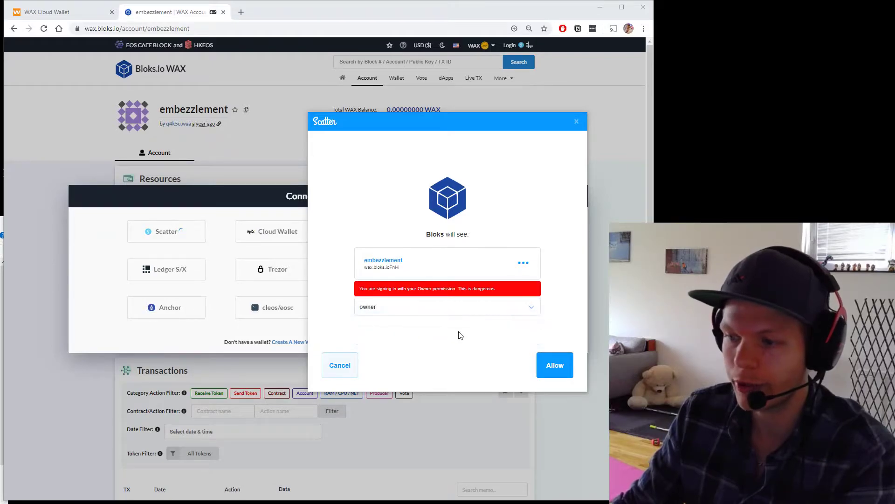
click(556, 366)
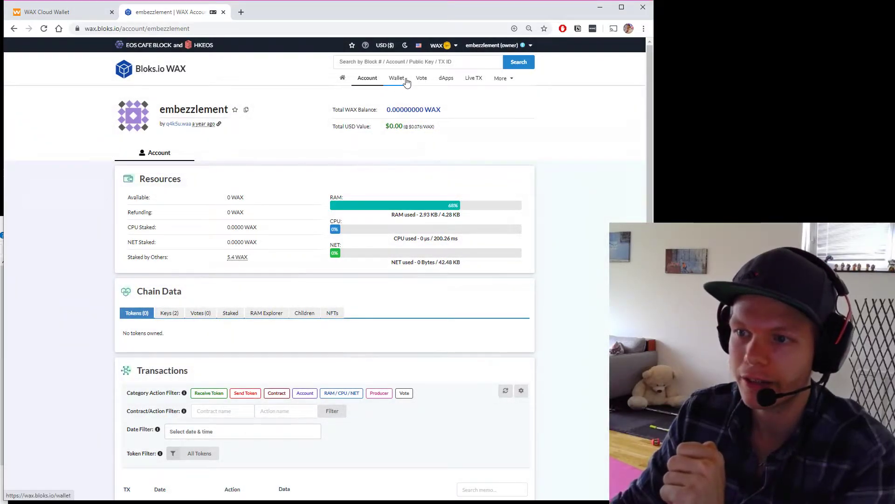
Step: Go to Wallet > Keys and Permissions and select the New Owner Key field
click(400, 79)
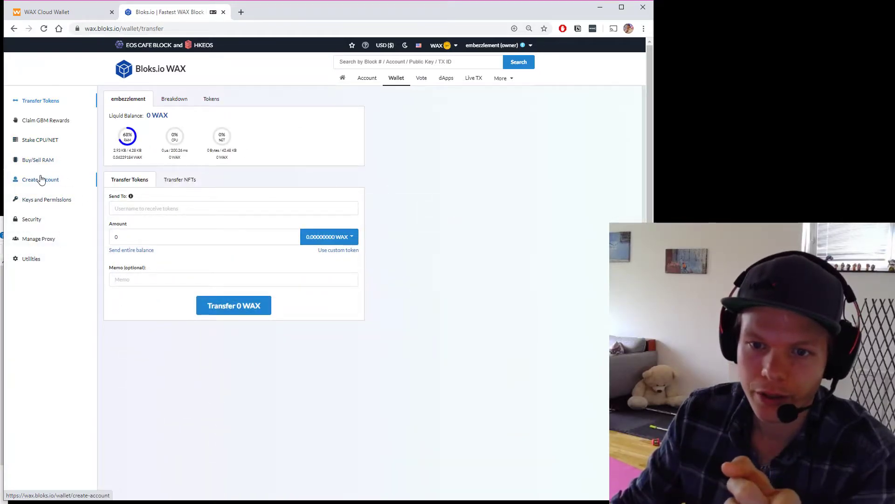
click(44, 199)
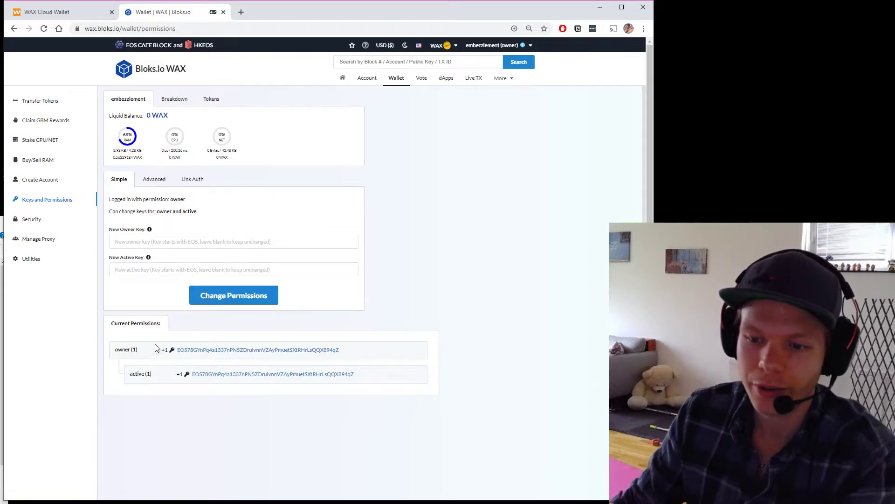
click(135, 237)
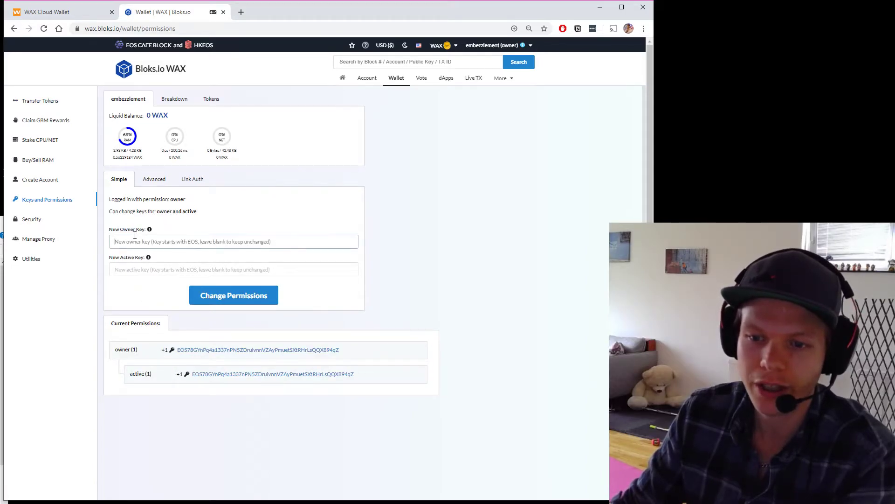
click(130, 265)
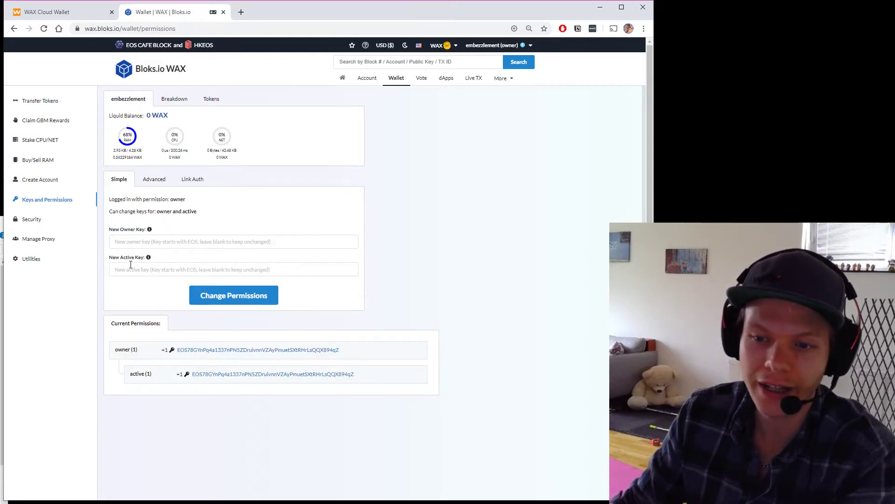
click(133, 242)
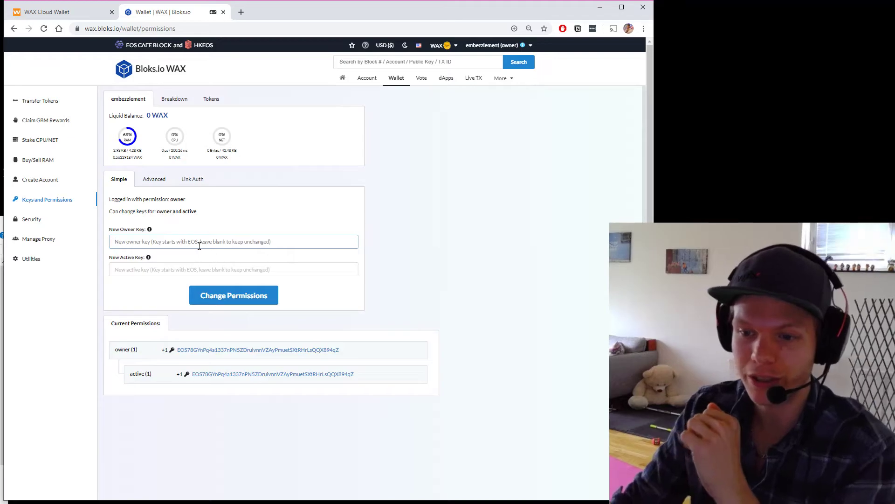
Step: Paste the Ledger key as both new owner and active key and submit Change Permissions
right_click(163, 241)
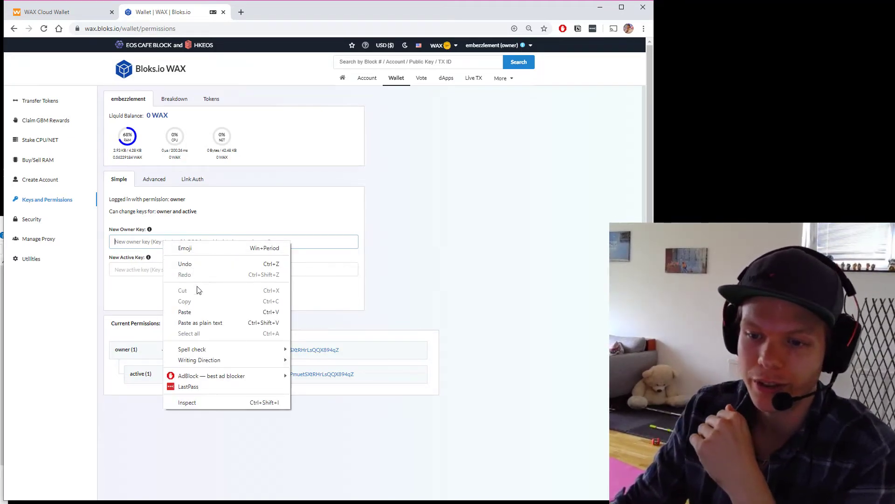
click(199, 290)
click(148, 269)
right_click(154, 270)
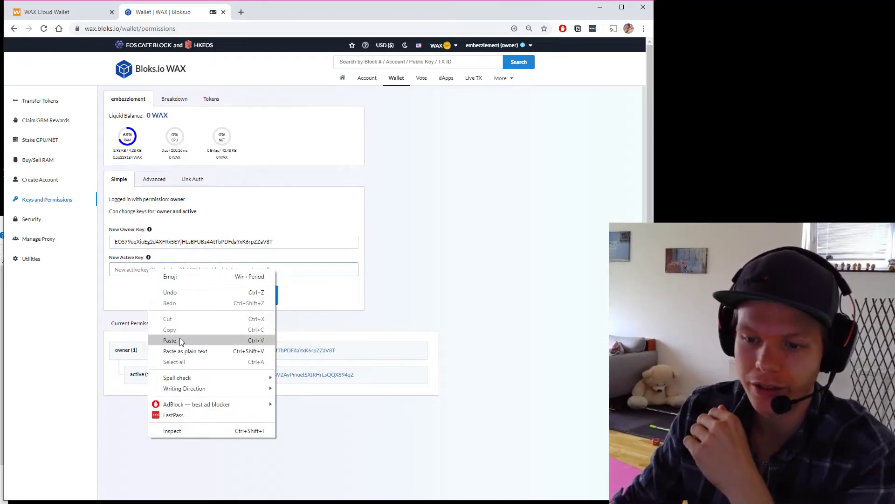
click(180, 338)
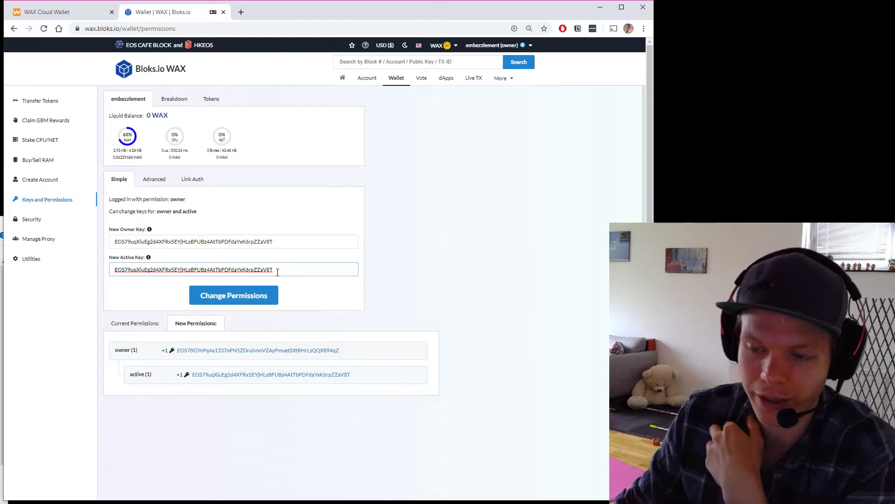
click(220, 299)
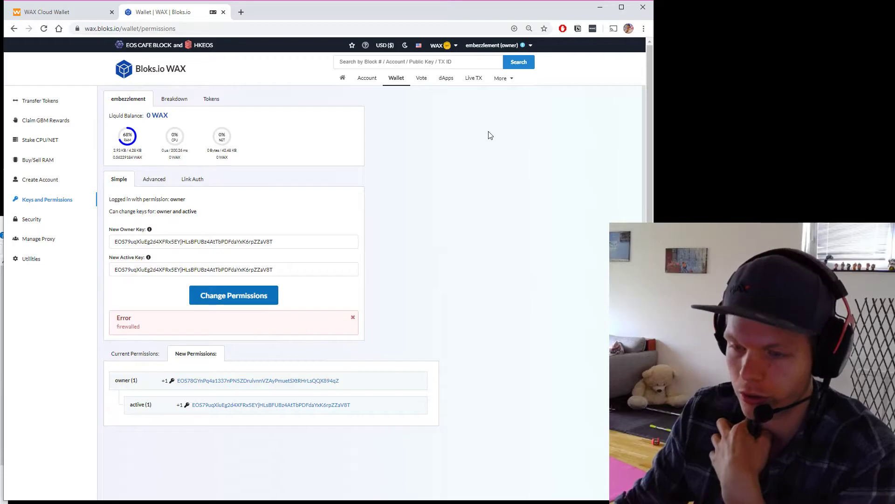
click(250, 302)
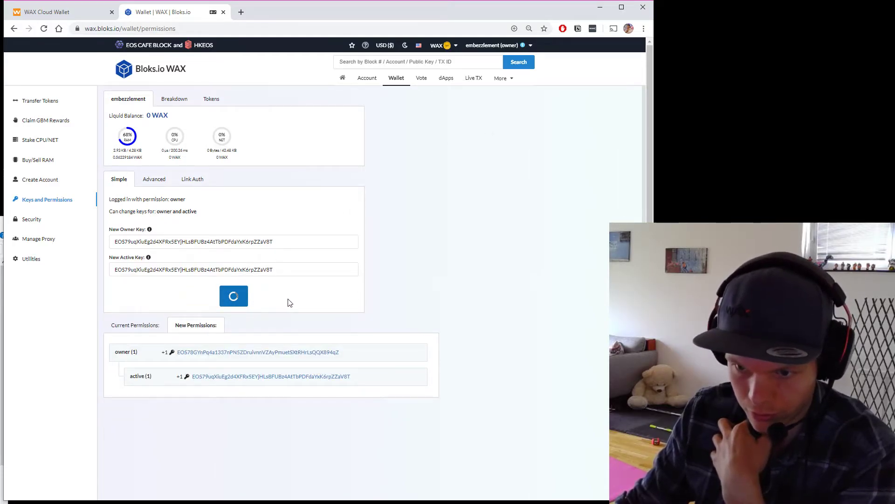
click(255, 300)
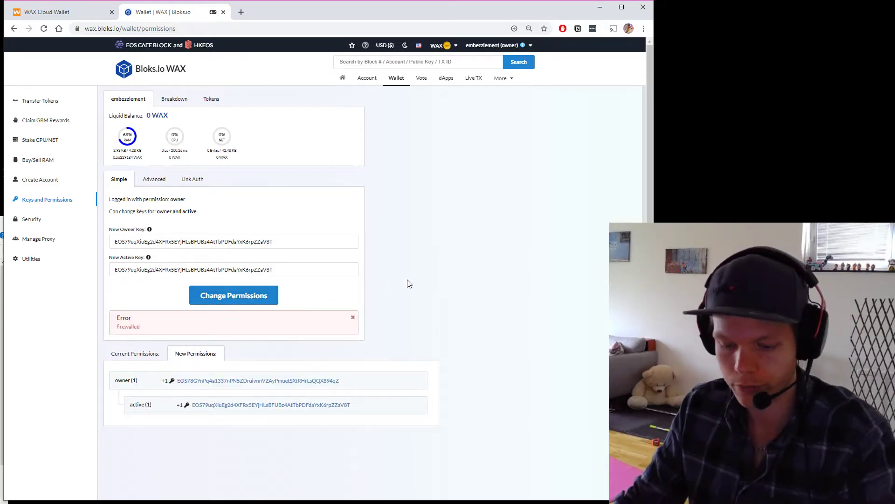
key(F5)
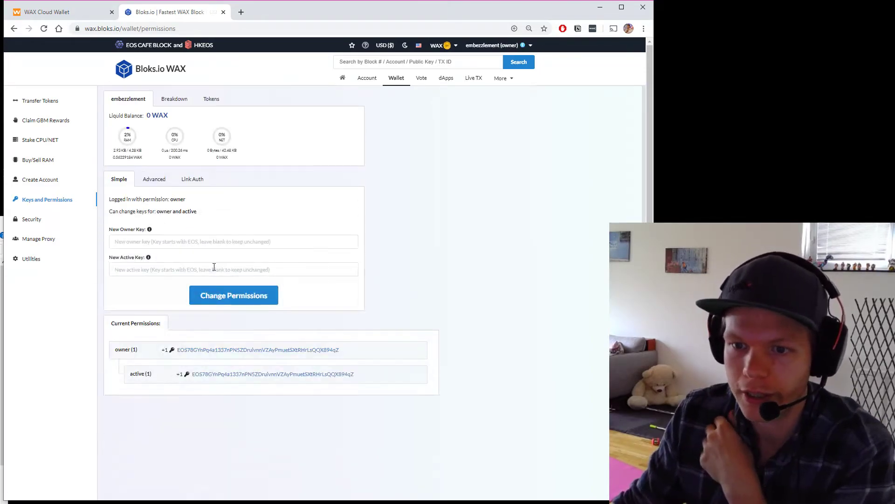
right_click(174, 247)
click(196, 318)
right_click(186, 270)
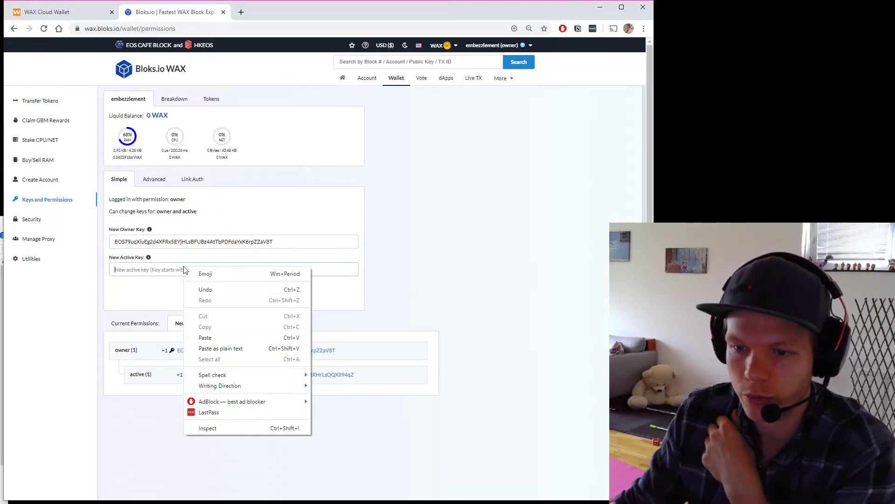
click(205, 340)
click(226, 302)
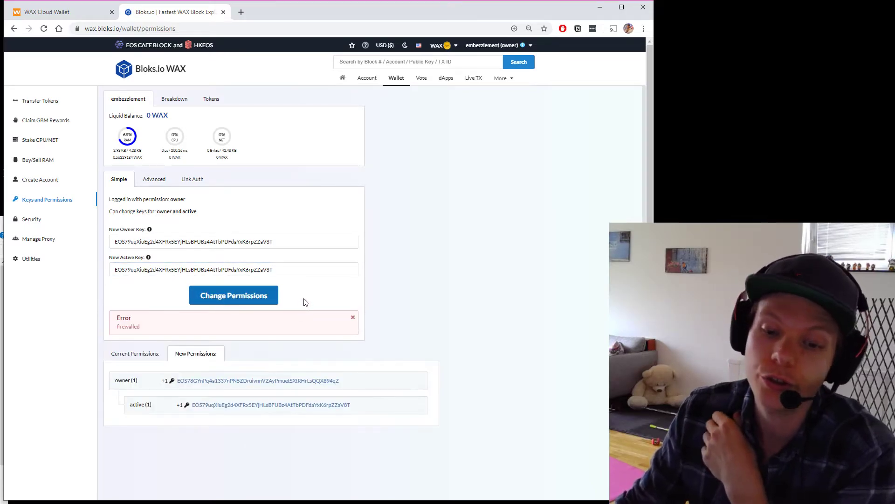
double_click(128, 326)
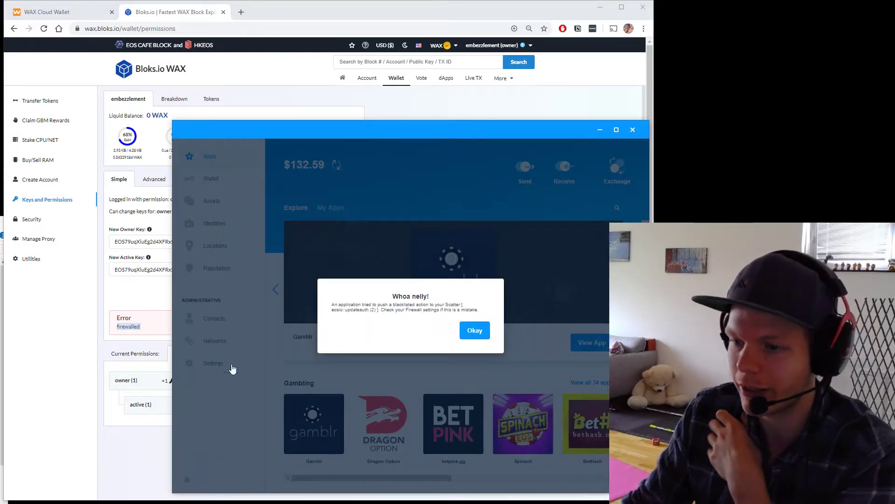
Step: Unlock Scatter's Firewall settings with the password and remove eosio updateauth from the blacklist
click(476, 331)
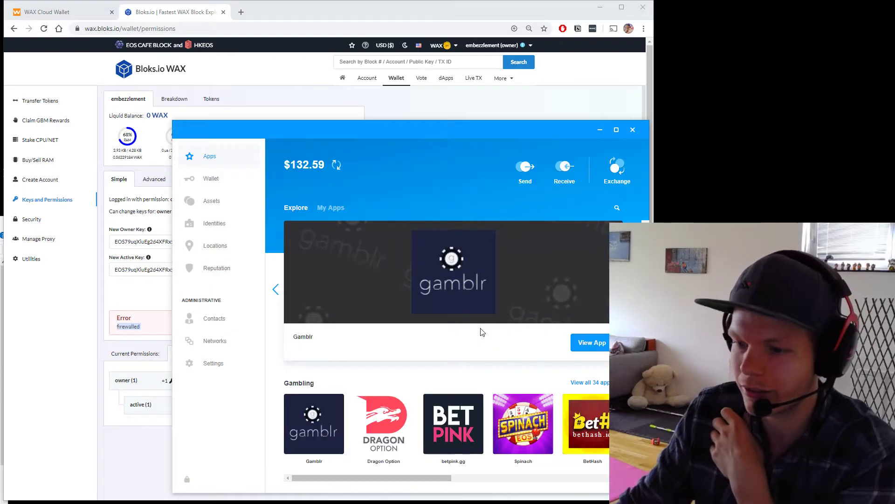
click(214, 367)
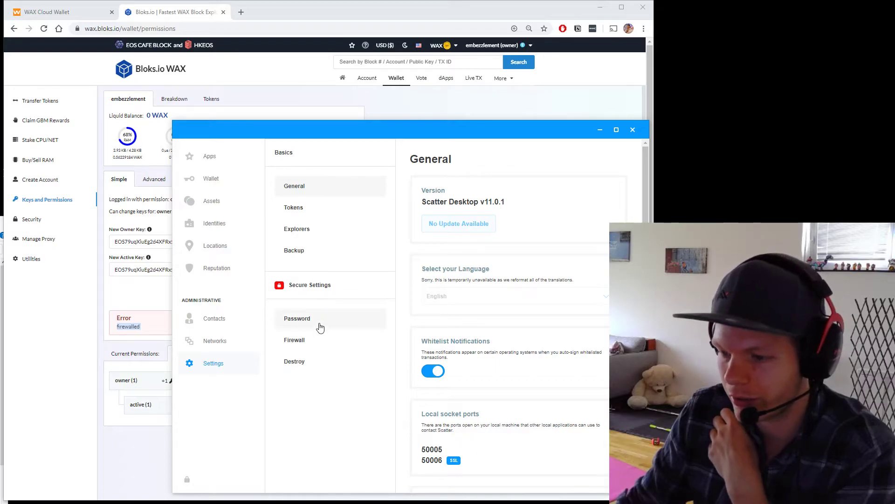
scroll(425, 270, down, 4)
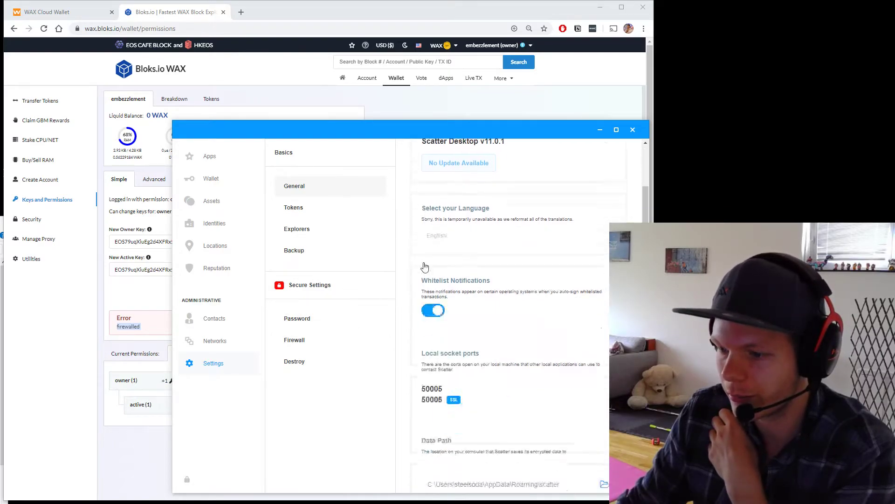
click(310, 348)
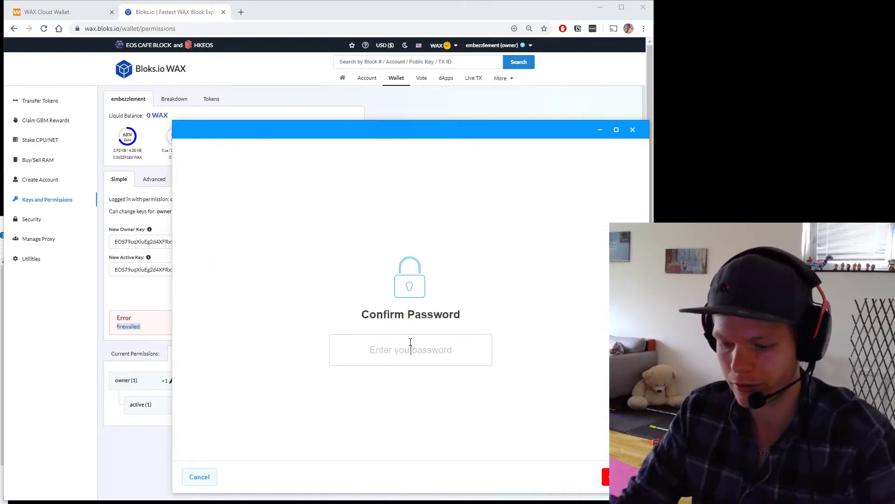
text(••••••••••••••)
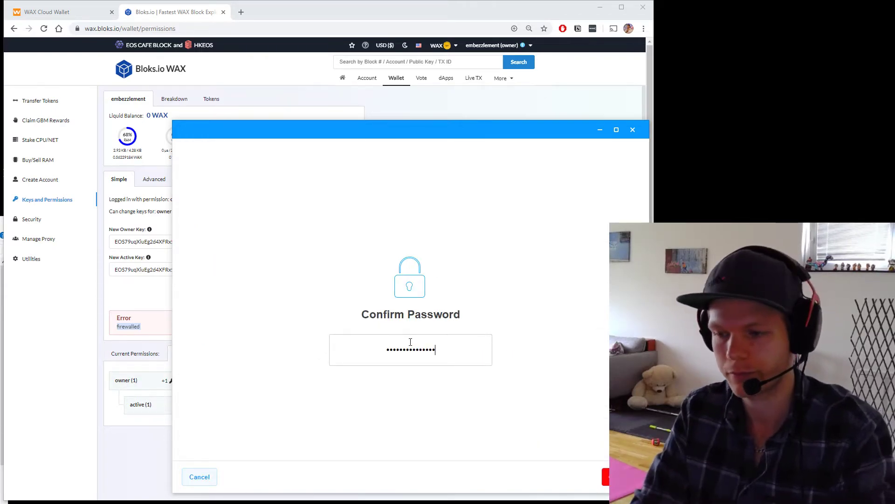
key(Return)
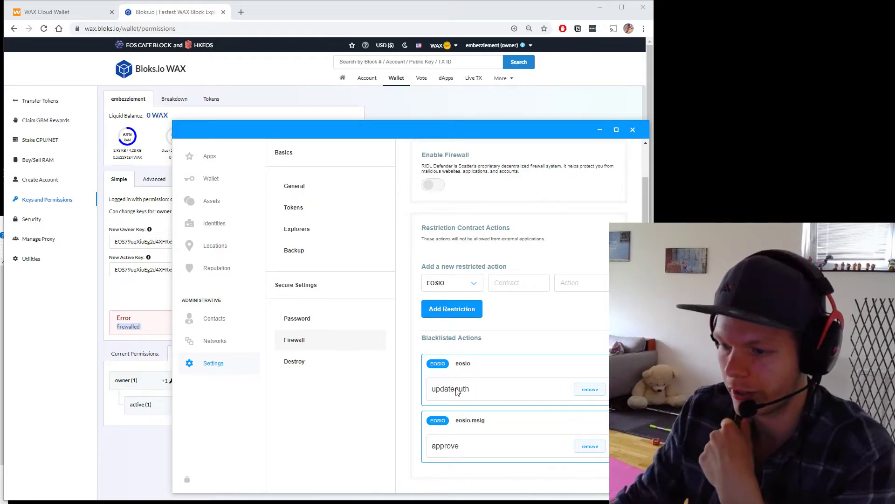
click(591, 391)
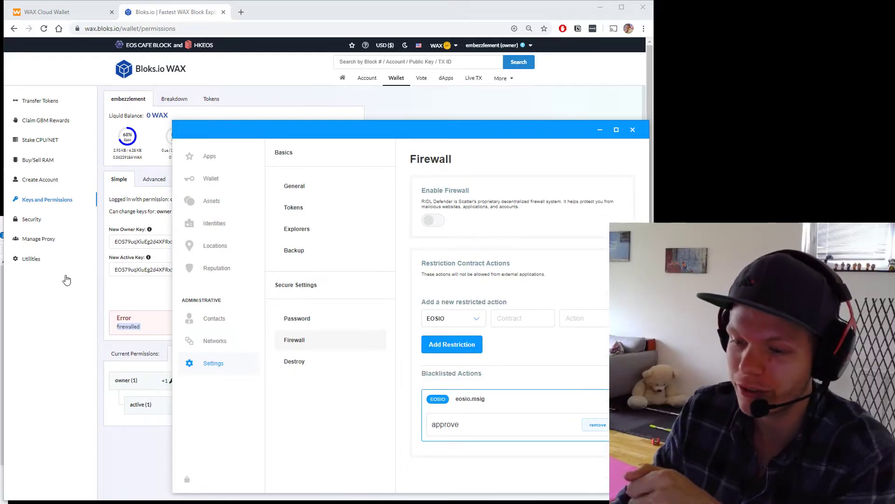
click(128, 294)
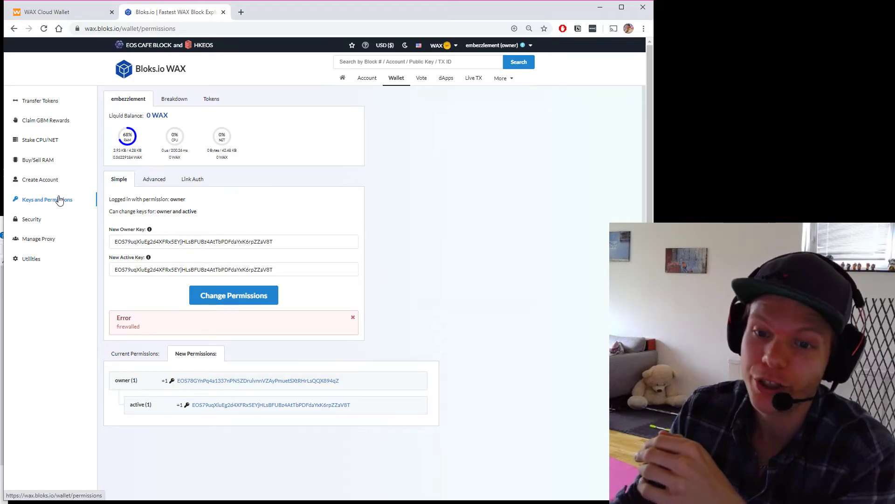
Step: Resubmit Change Permissions so Scatter requests signing of the updateauth transaction
click(221, 300)
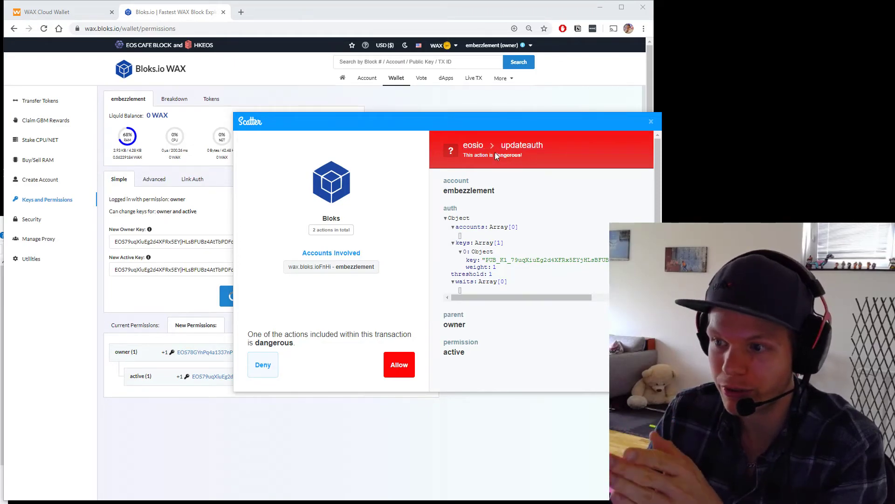
Step: Review both eosio updateauth actions in Scatter's signing request and approve the transaction
scroll(555, 254, down, 4)
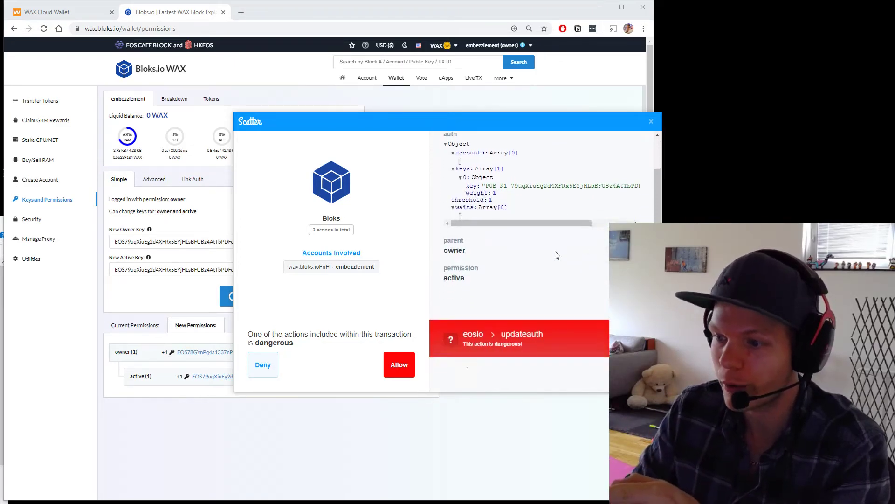
scroll(568, 230, up, 5)
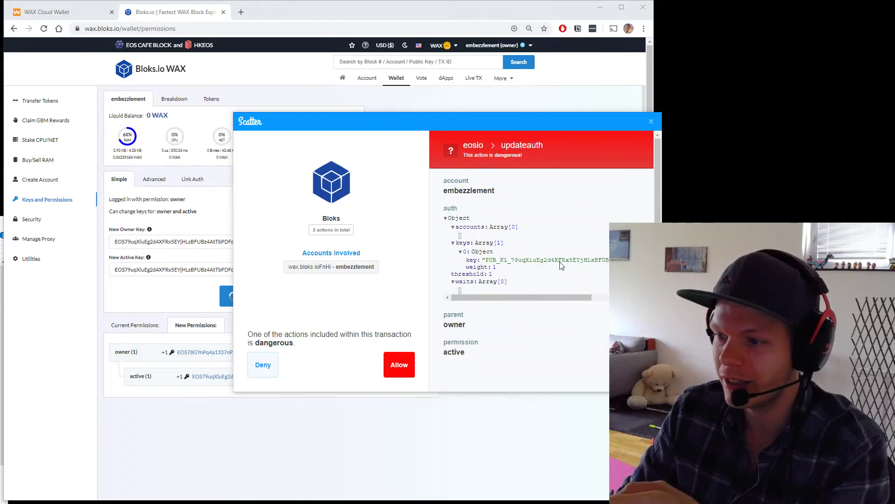
scroll(580, 288, right, 5)
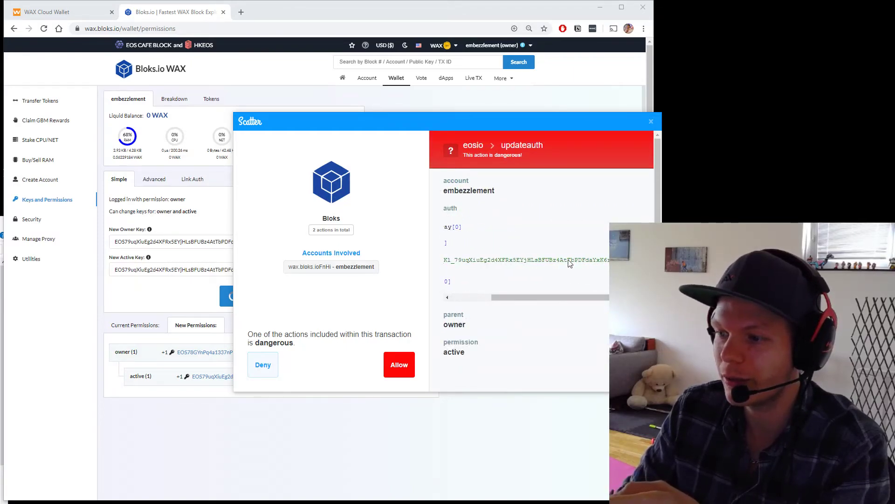
drag(573, 298, 510, 297)
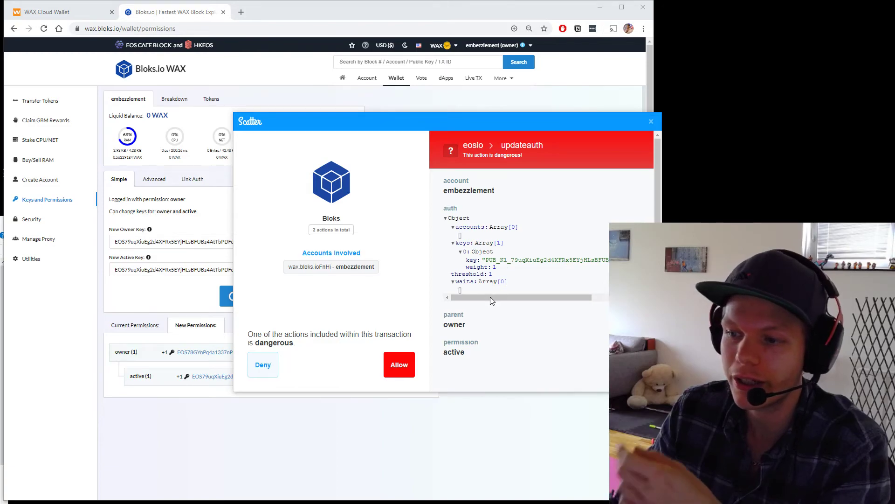
scroll(485, 280, down, 5)
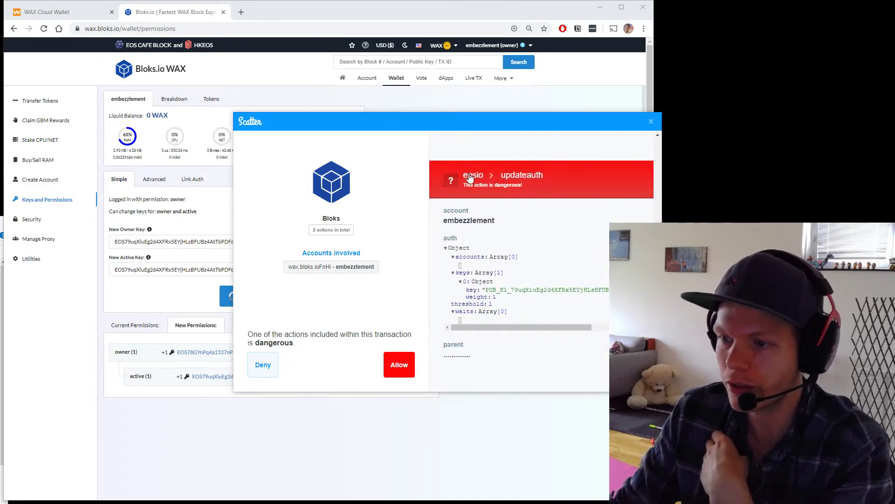
scroll(485, 210, down, 3)
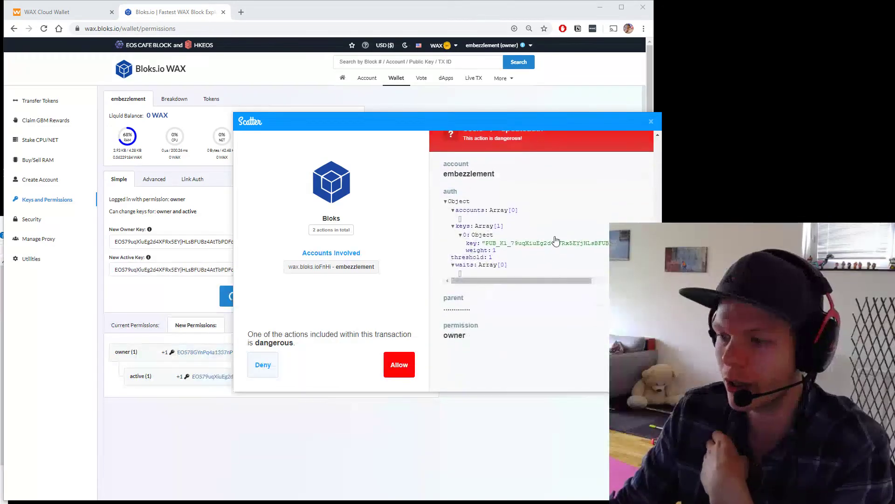
click(400, 366)
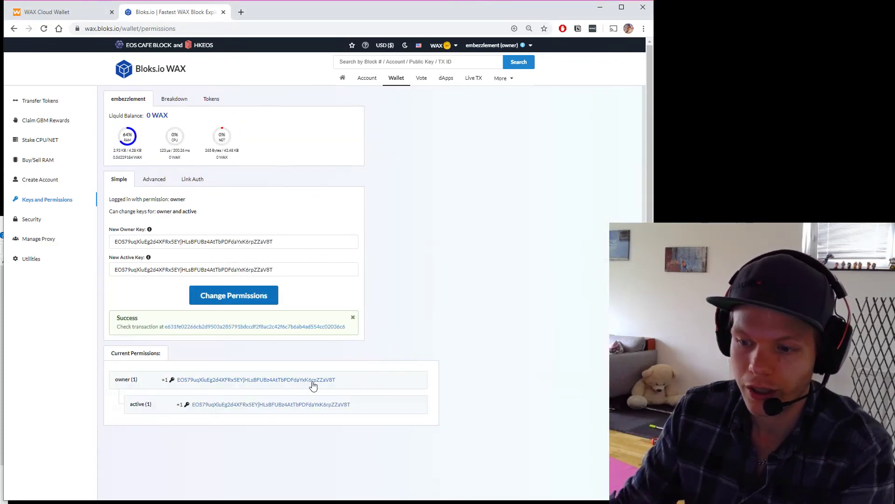
Step: Confirm owner and active both show the Ledger key, then open the logged-in accounts list
drag(256, 379, 362, 384)
click(366, 387)
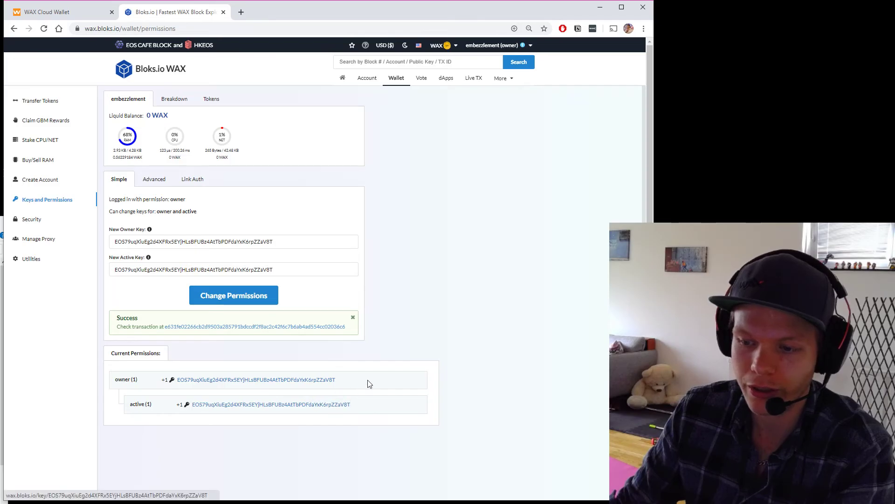
click(492, 45)
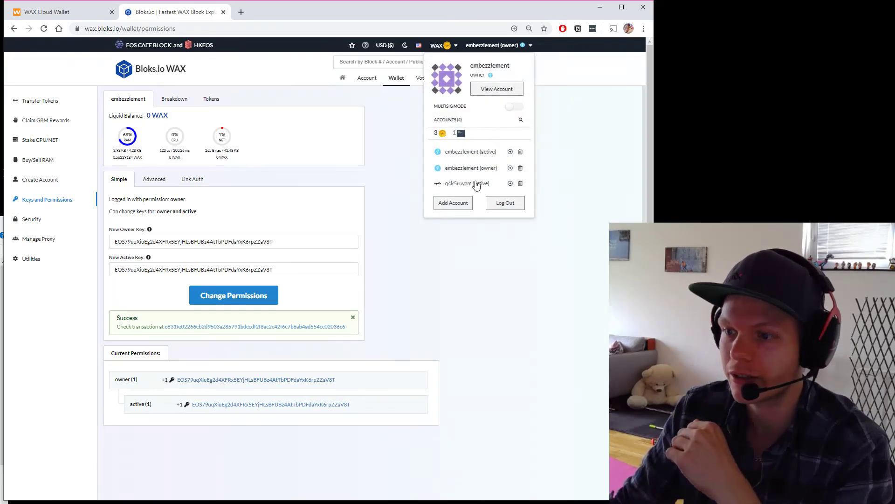
Step: Delete the active, owner and remaining saved account logins
click(520, 152)
click(521, 152)
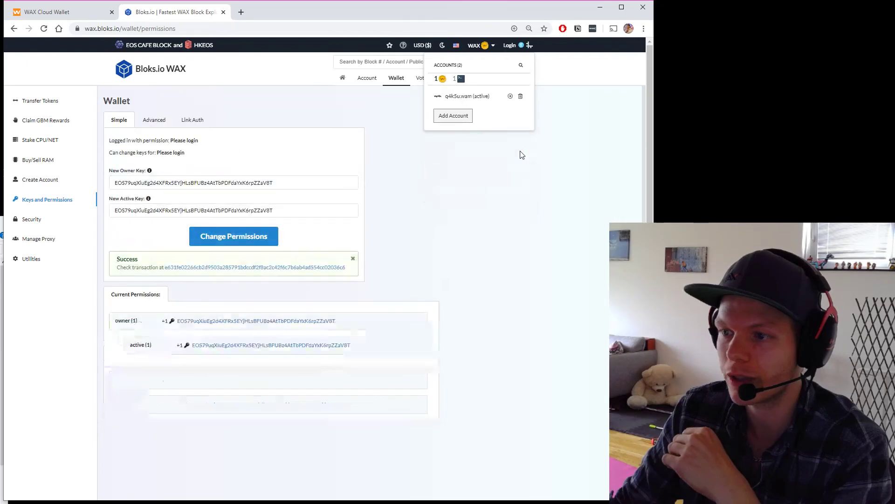
click(521, 96)
Step: Log in via Ledger S/X at search index 9 with the account's active permission
click(509, 46)
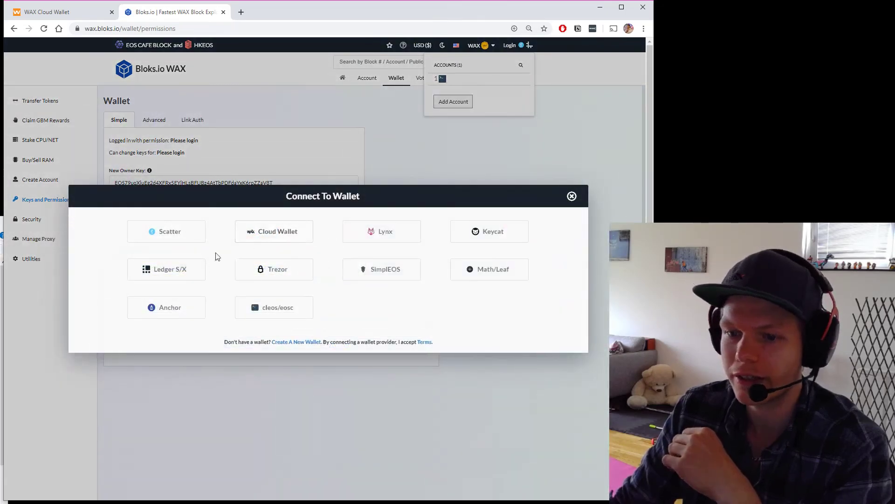
click(176, 268)
double_click(301, 267)
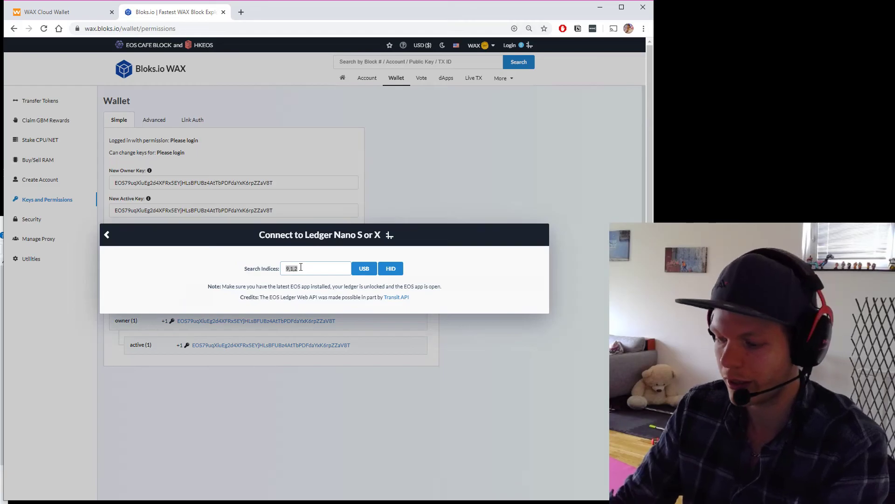
text(9)
click(364, 268)
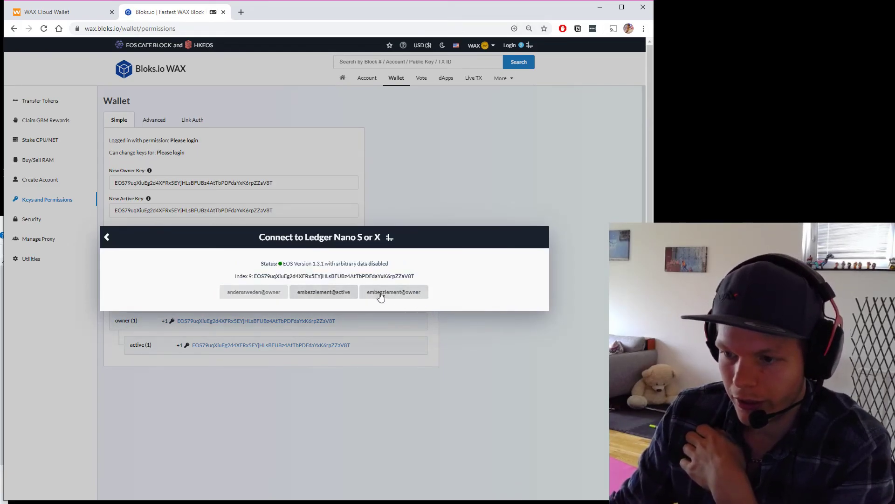
click(329, 298)
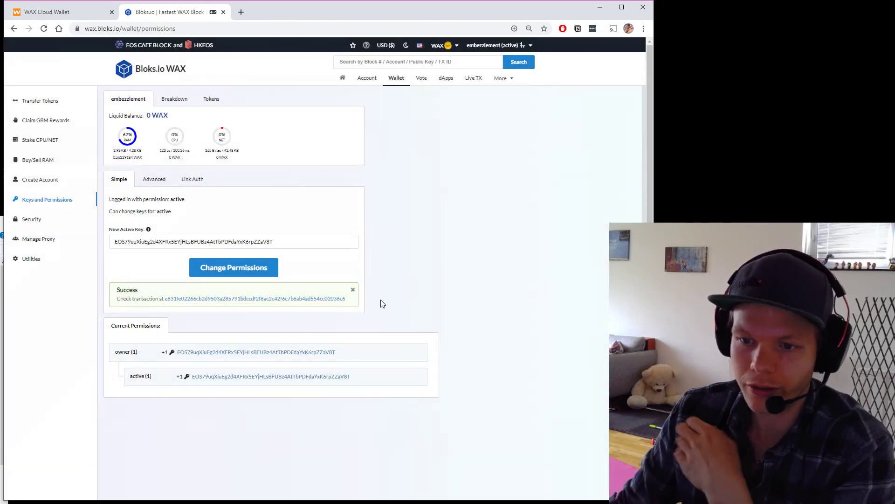